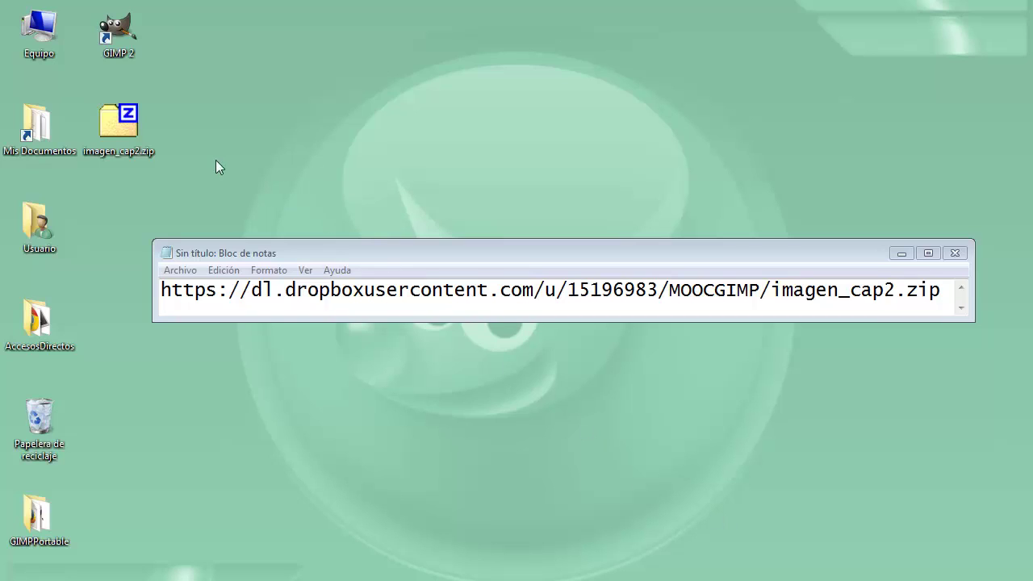
# Extract imagen_cap2.zip to the desktop with 7-Zip and open florJPG in GIMP.
pyautogui.rightClick(129, 127)
pyautogui.moveTo(210, 156)
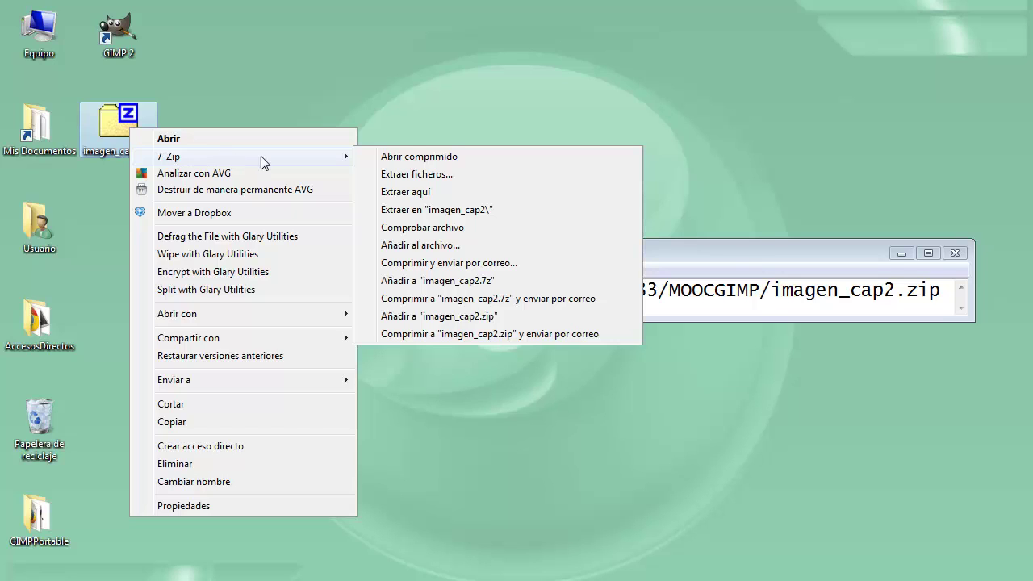
pyautogui.click(421, 193)
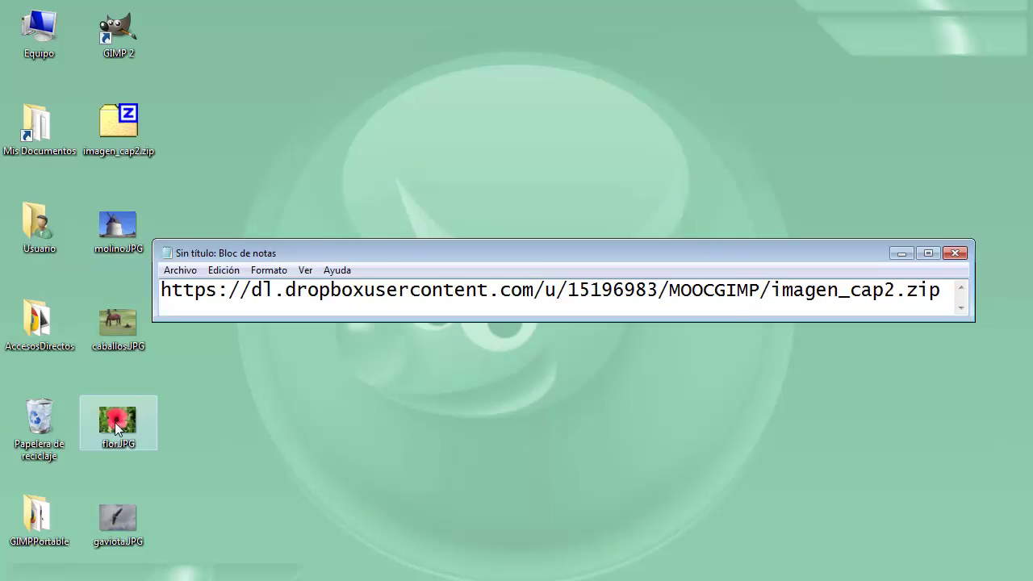
pyautogui.moveTo(114, 423); pyautogui.dragTo(116, 415)
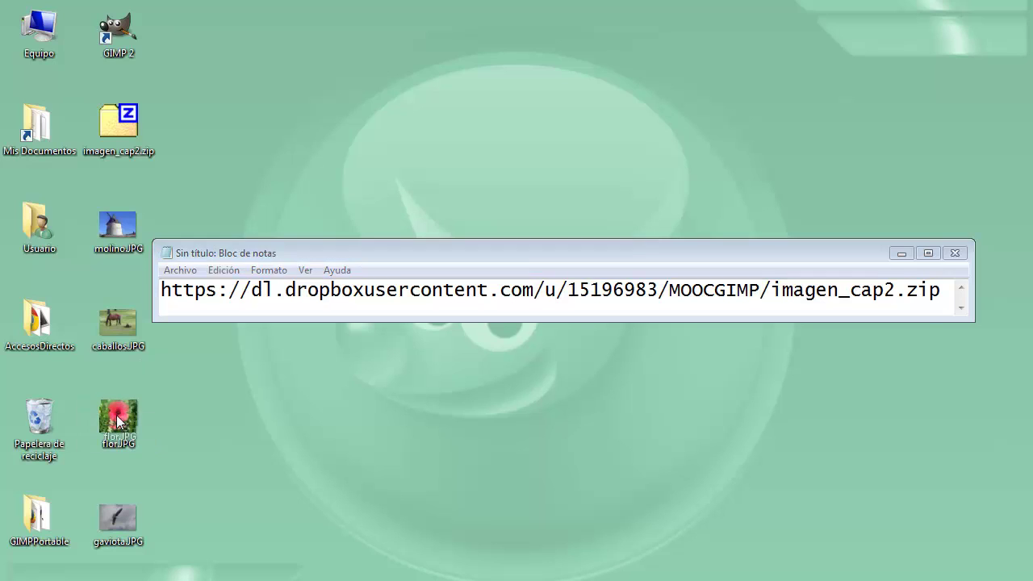
pyautogui.moveTo(114, 149); pyautogui.dragTo(116, 45)
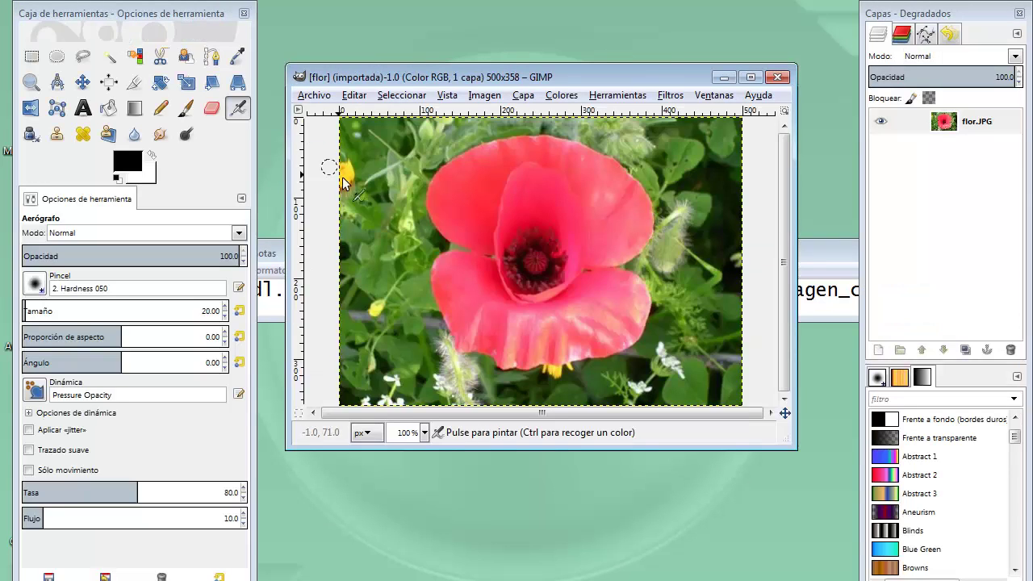
# Minimize the Notepad window so the flor.JPG poppy photo is fully visible.
pyautogui.click(819, 257)
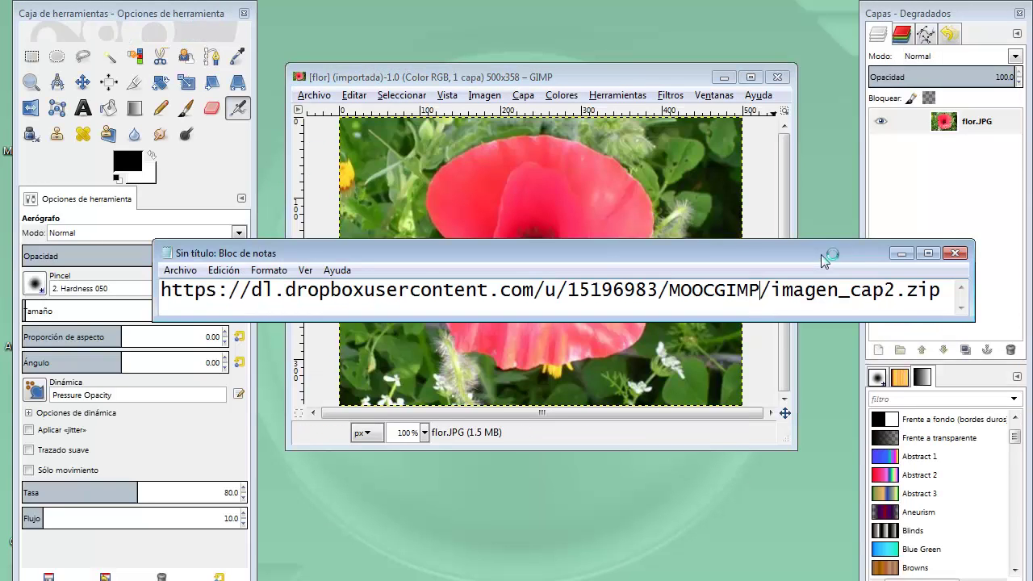
pyautogui.click(902, 254)
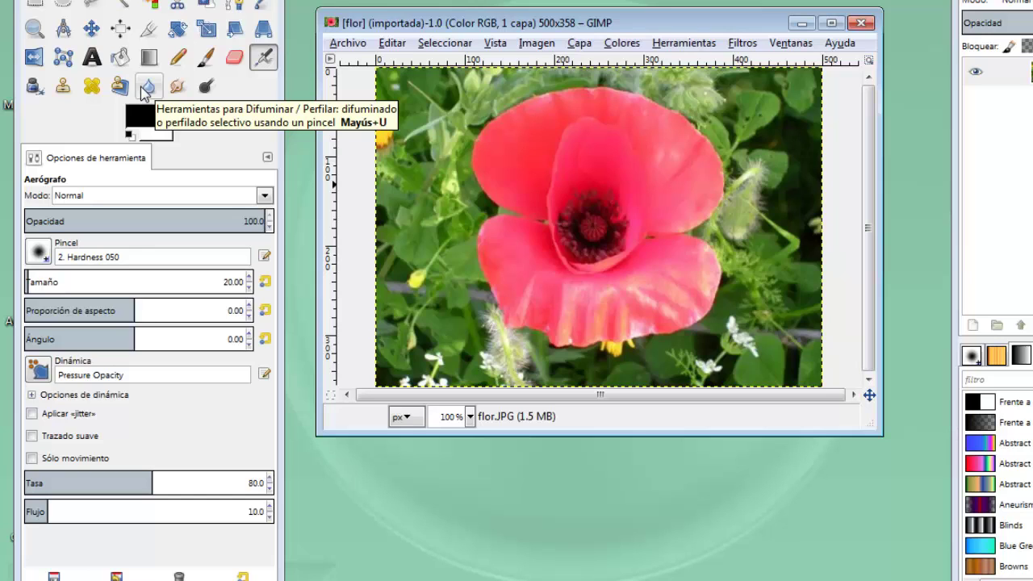
# Blur the left foliage with Blur/Sharpen, using the 2. Hardness 100 brush at rate 91.
pyautogui.click(147, 87)
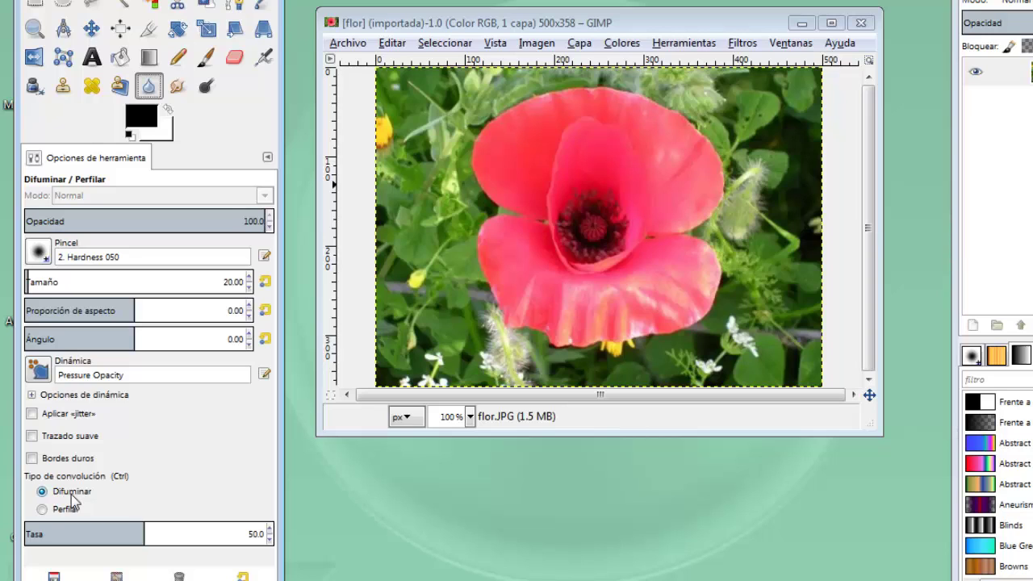
pyautogui.click(387, 359)
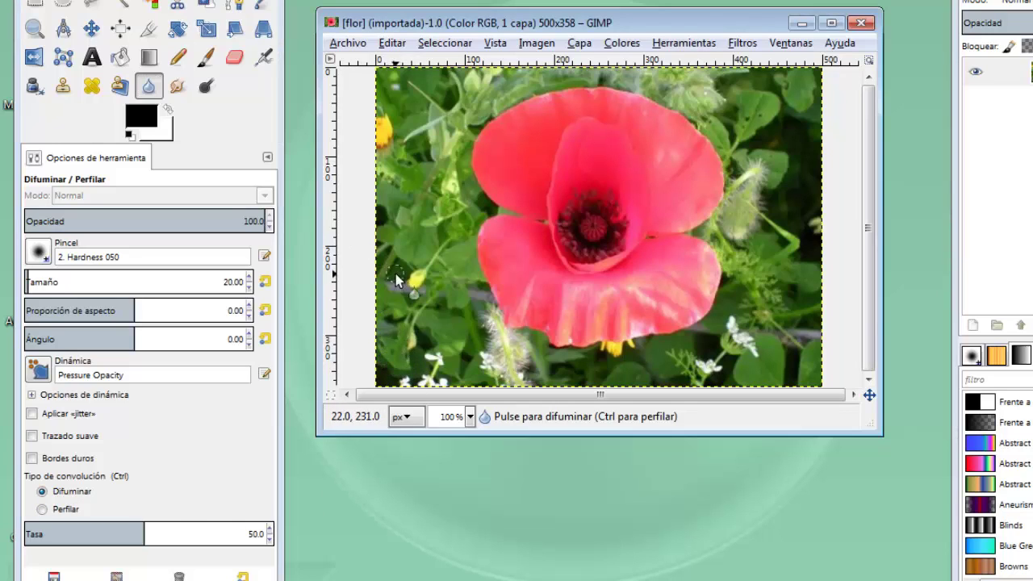
pyautogui.moveTo(434, 321); pyautogui.dragTo(439, 301)
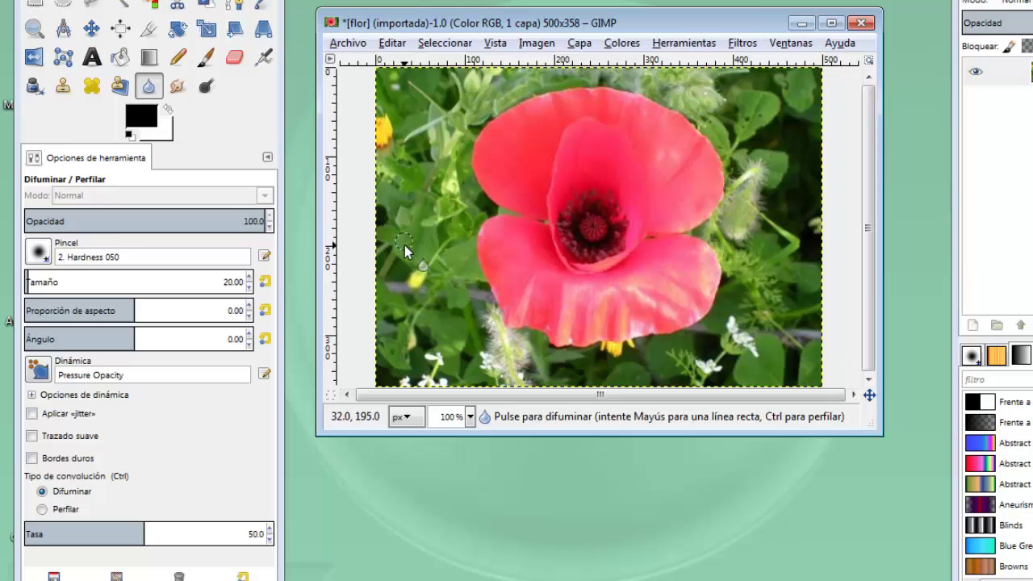
pyautogui.click(45, 268)
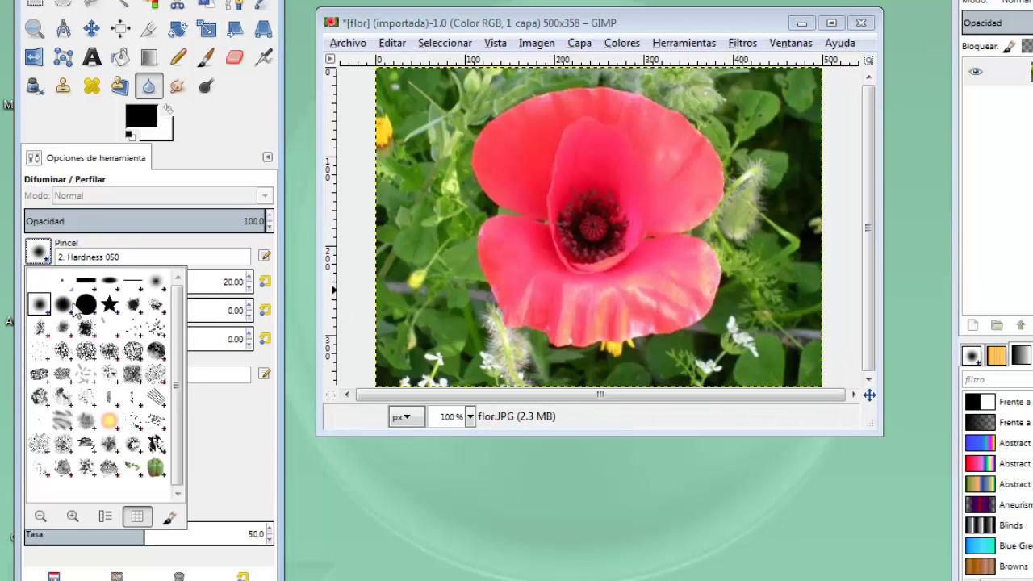
pyautogui.click(86, 304)
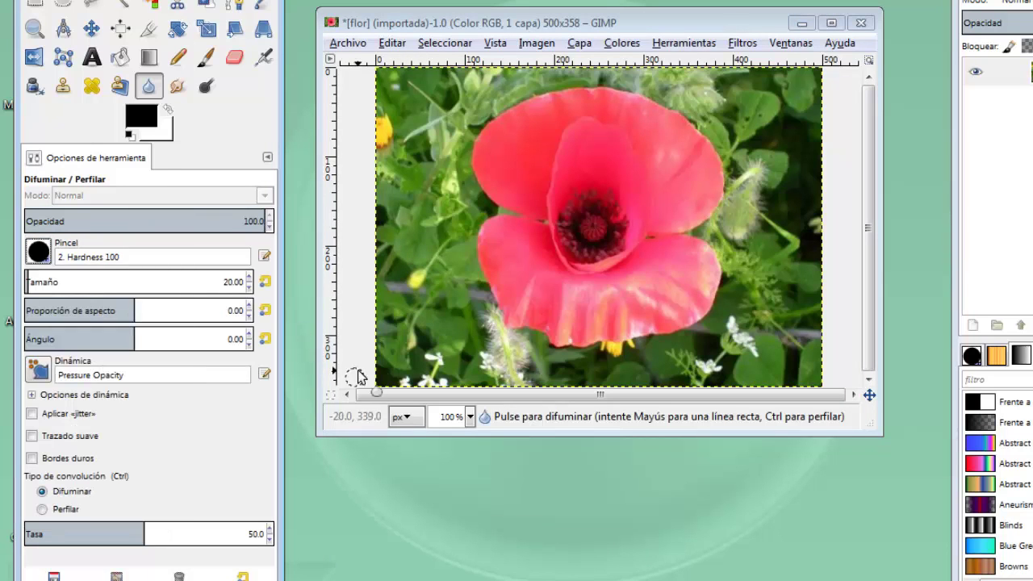
pyautogui.click(270, 530)
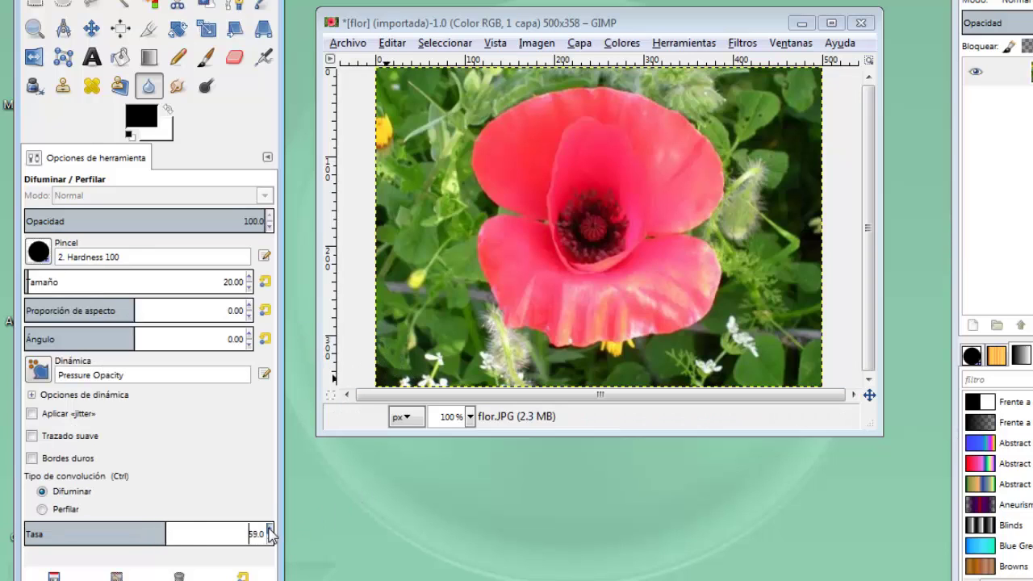
pyautogui.click(269, 530)
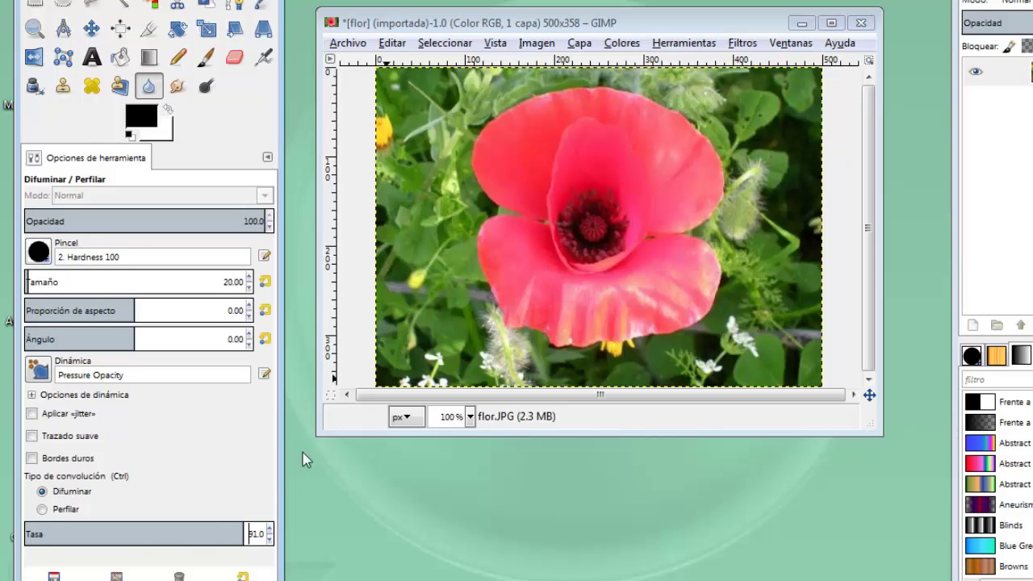
pyautogui.moveTo(382, 319)
pyautogui.mouseDown()
pyautogui.moveTo(446, 305)
pyautogui.moveTo(418, 277)
pyautogui.moveTo(395, 303)
pyautogui.moveTo(404, 316)
pyautogui.moveTo(390, 320)
pyautogui.moveTo(410, 324)
pyautogui.moveTo(449, 297)
pyautogui.moveTo(452, 313)
pyautogui.moveTo(421, 304)
pyautogui.moveTo(451, 377)
pyautogui.moveTo(423, 375)
pyautogui.moveTo(419, 343)
pyautogui.moveTo(422, 390)
pyautogui.moveTo(449, 378)
pyautogui.moveTo(394, 371)
pyautogui.moveTo(410, 325)
pyautogui.moveTo(371, 317)
pyautogui.moveTo(412, 377)
pyautogui.moveTo(428, 289)
pyautogui.moveTo(516, 381)
pyautogui.moveTo(465, 371)
pyautogui.moveTo(521, 393)
pyautogui.moveTo(449, 336)
pyautogui.moveTo(387, 251)
pyautogui.moveTo(386, 296)
pyautogui.moveTo(401, 333)
pyautogui.moveTo(405, 266)
pyautogui.moveTo(465, 334)
pyautogui.moveTo(455, 363)
pyautogui.moveTo(464, 392)
pyautogui.mouseUp()
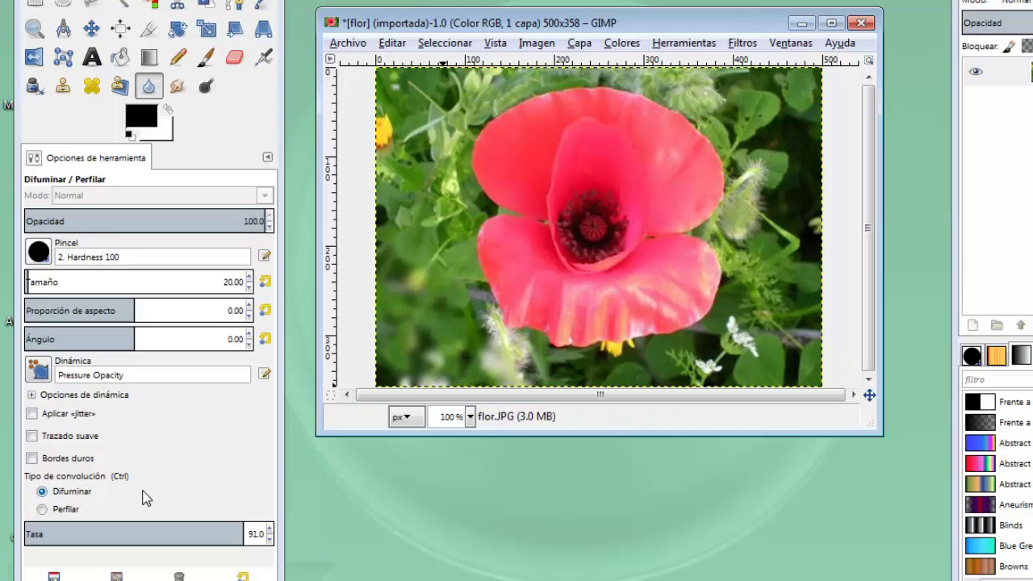
# Switch the Blur/Sharpen tool to Perfilar (sharpen) mode.
pyautogui.click(42, 510)
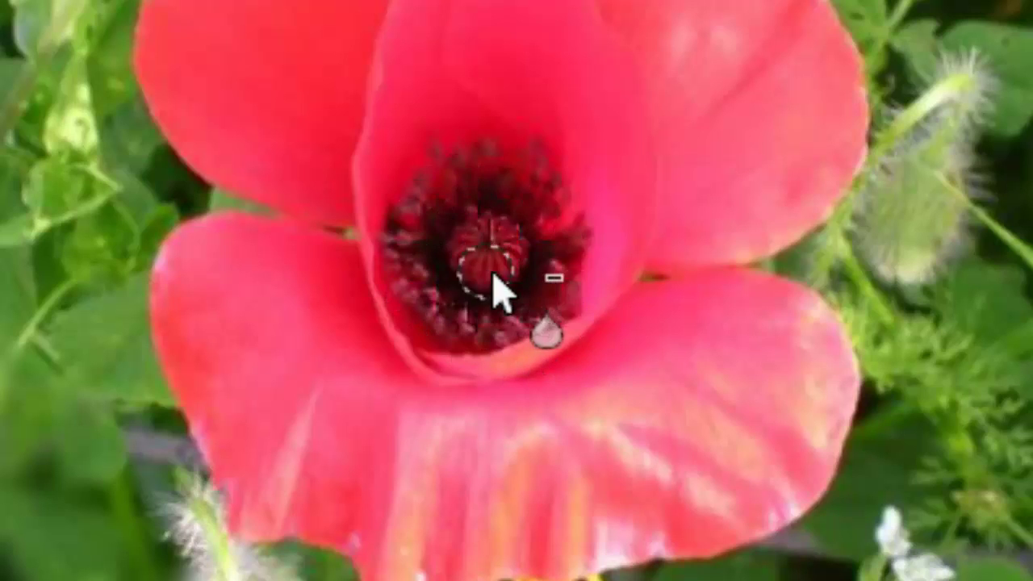
# Paint the Perfilar brush over the poppy's dark centre to sharpen it.
pyautogui.moveTo(519, 239)
pyautogui.mouseDown()
pyautogui.moveTo(472, 258)
pyautogui.moveTo(471, 237)
pyautogui.moveTo(461, 277)
pyautogui.moveTo(444, 198)
pyautogui.moveTo(418, 210)
pyautogui.moveTo(484, 184)
pyautogui.moveTo(536, 233)
pyautogui.moveTo(539, 311)
pyautogui.moveTo(494, 323)
pyautogui.moveTo(530, 312)
pyautogui.moveTo(426, 267)
pyautogui.moveTo(473, 312)
pyautogui.moveTo(461, 196)
pyautogui.moveTo(602, 272)
pyautogui.moveTo(506, 192)
pyautogui.moveTo(579, 213)
pyautogui.moveTo(568, 265)
pyautogui.moveTo(468, 231)
pyautogui.moveTo(454, 186)
pyautogui.moveTo(498, 184)
pyautogui.moveTo(526, 203)
pyautogui.moveTo(495, 208)
pyautogui.moveTo(483, 191)
pyautogui.moveTo(490, 227)
pyautogui.mouseUp()
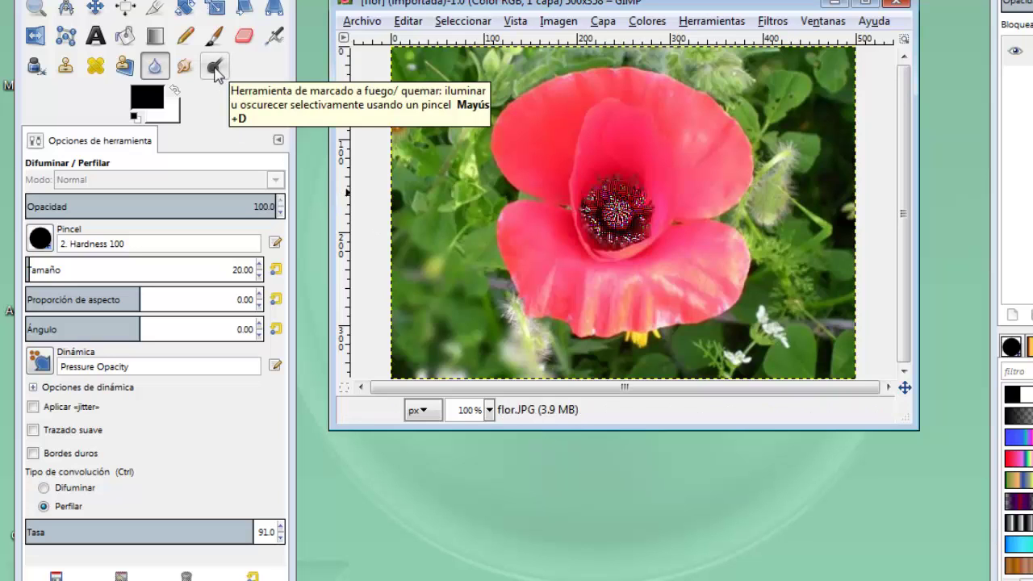
# Dodge the top-left corner, top edge and foliage left of the petal with Blanquear.
pyautogui.click(215, 68)
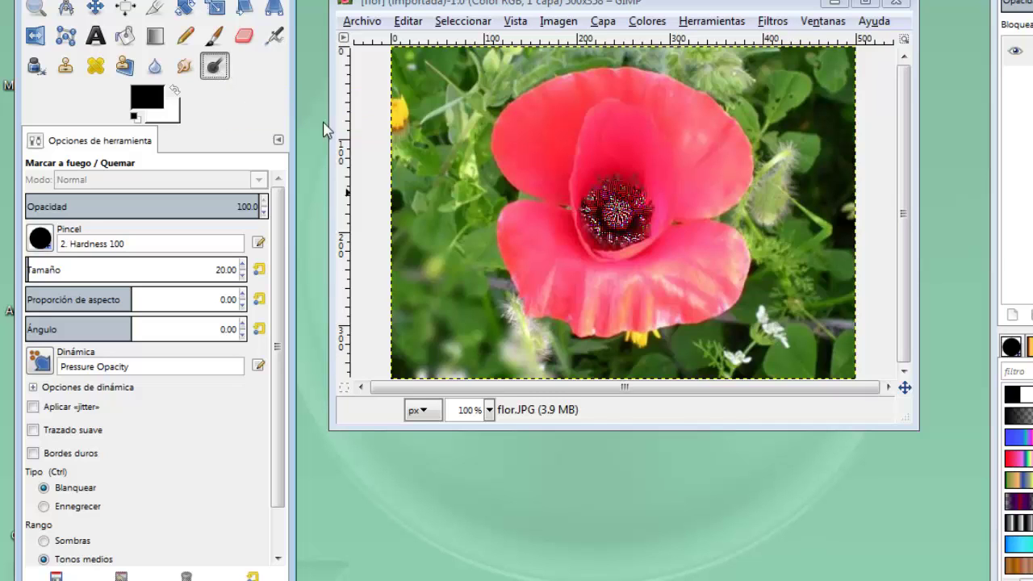
pyautogui.click(399, 112)
pyautogui.moveTo(474, 51)
pyautogui.mouseDown()
pyautogui.moveTo(424, 141)
pyautogui.moveTo(419, 114)
pyautogui.mouseUp()
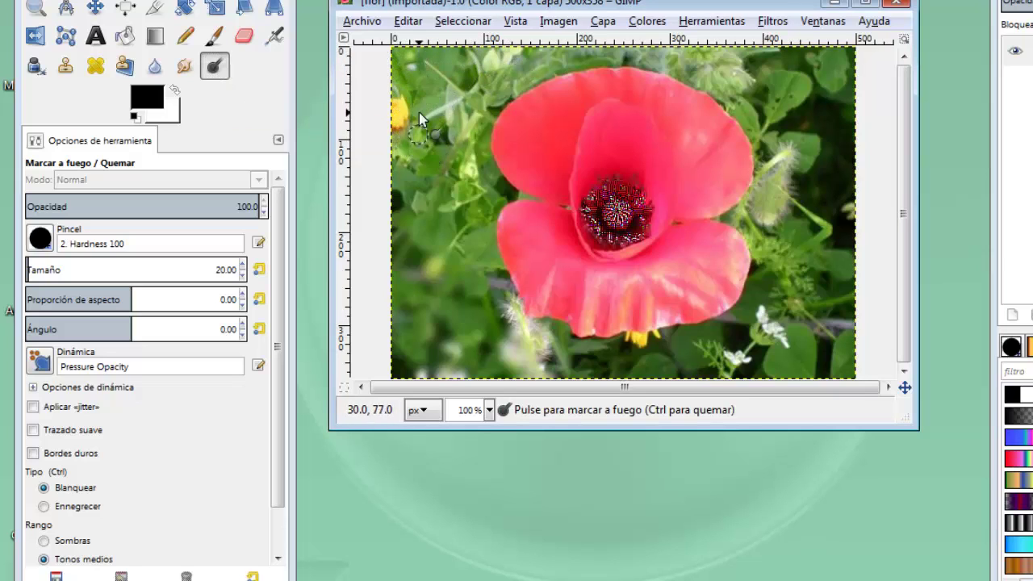
pyautogui.moveTo(507, 58); pyautogui.dragTo(399, 57)
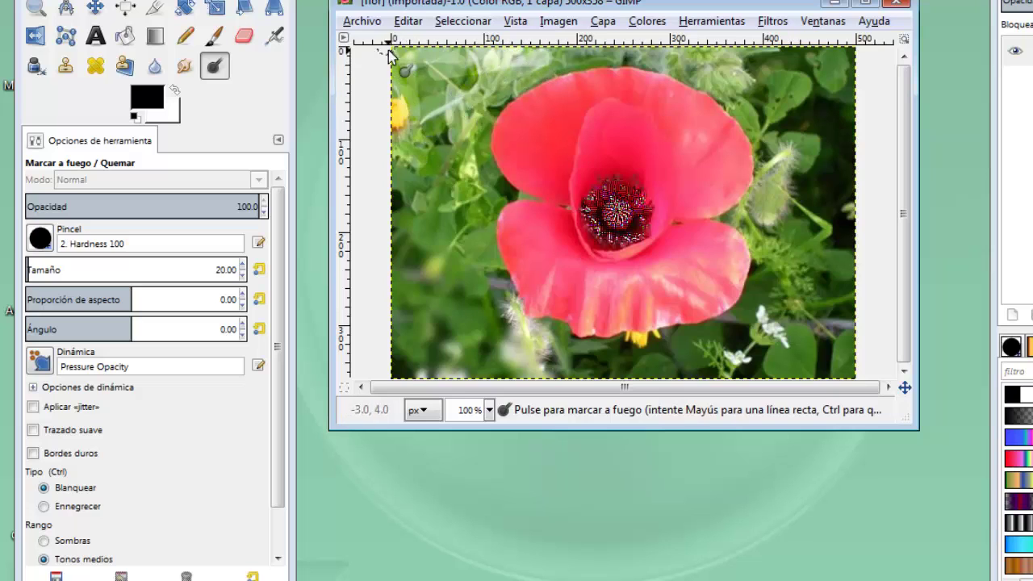
pyautogui.moveTo(442, 87); pyautogui.dragTo(521, 41)
pyautogui.moveTo(459, 102)
pyautogui.mouseDown()
pyautogui.moveTo(499, 74)
pyautogui.moveTo(439, 72)
pyautogui.moveTo(410, 118)
pyautogui.moveTo(410, 56)
pyautogui.moveTo(410, 118)
pyautogui.moveTo(502, 105)
pyautogui.moveTo(567, 60)
pyautogui.moveTo(519, 95)
pyautogui.mouseUp()
pyautogui.moveTo(484, 159)
pyautogui.mouseDown()
pyautogui.moveTo(521, 202)
pyautogui.moveTo(449, 136)
pyautogui.mouseUp()
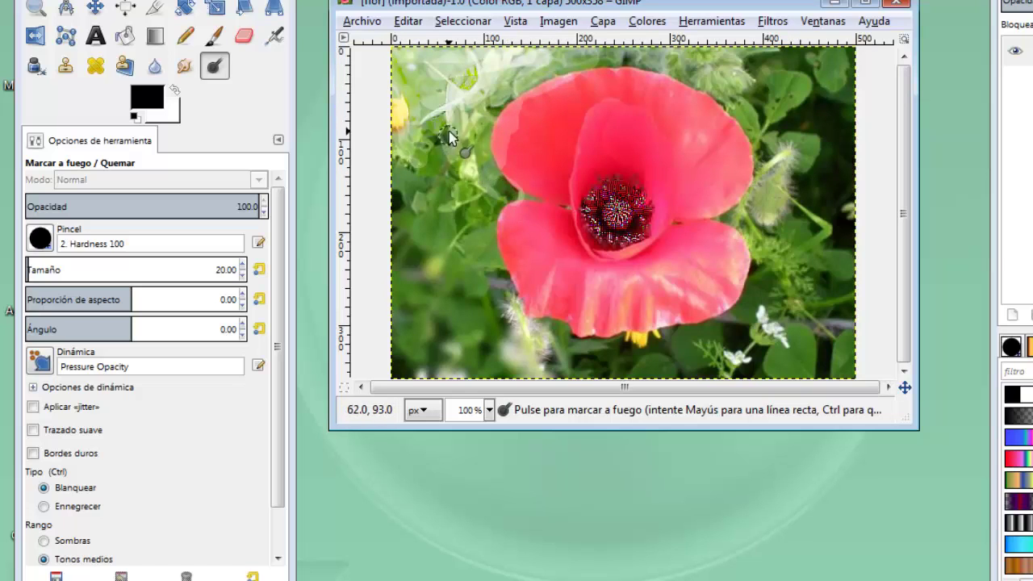
pyautogui.moveTo(490, 174)
pyautogui.mouseDown()
pyautogui.moveTo(492, 101)
pyautogui.moveTo(546, 66)
pyautogui.moveTo(412, 56)
pyautogui.moveTo(403, 123)
pyautogui.moveTo(402, 93)
pyautogui.moveTo(456, 60)
pyautogui.moveTo(465, 90)
pyautogui.moveTo(441, 158)
pyautogui.moveTo(394, 182)
pyautogui.mouseUp()
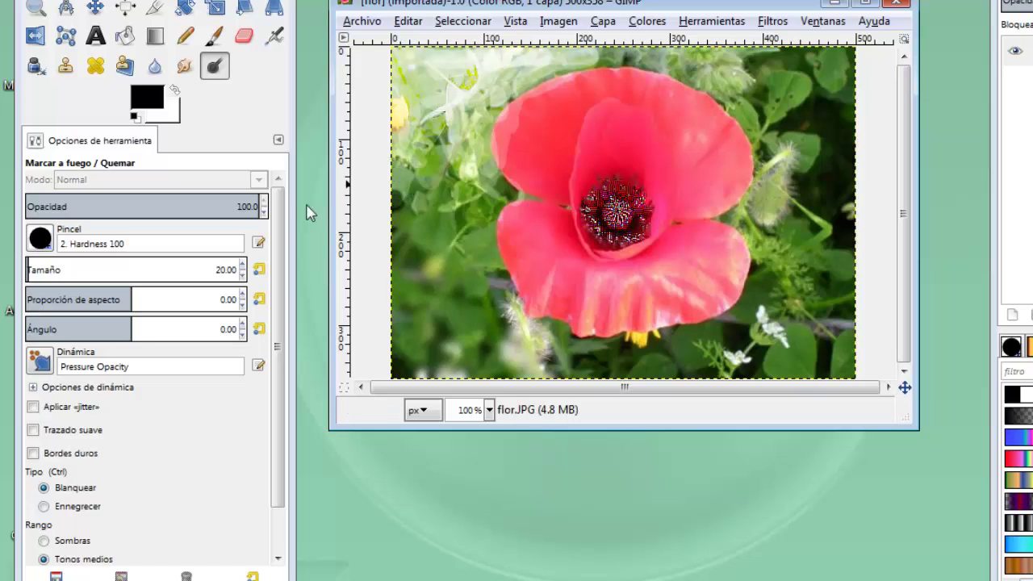
# Set Dodge/Burn to Ennegrecer and burn the hairy bud and top-edge foliage.
pyautogui.click(42, 507)
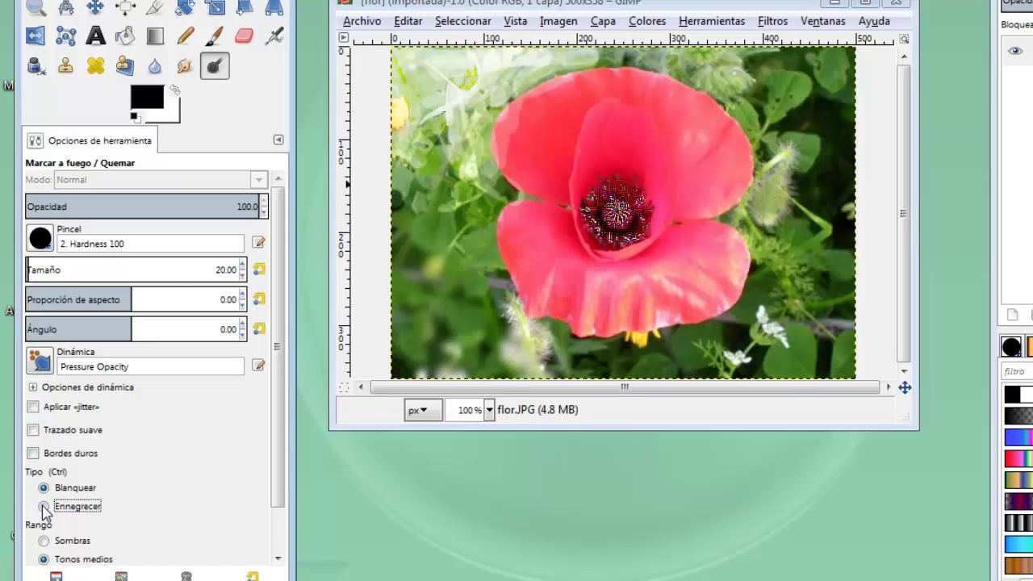
pyautogui.click(791, 219)
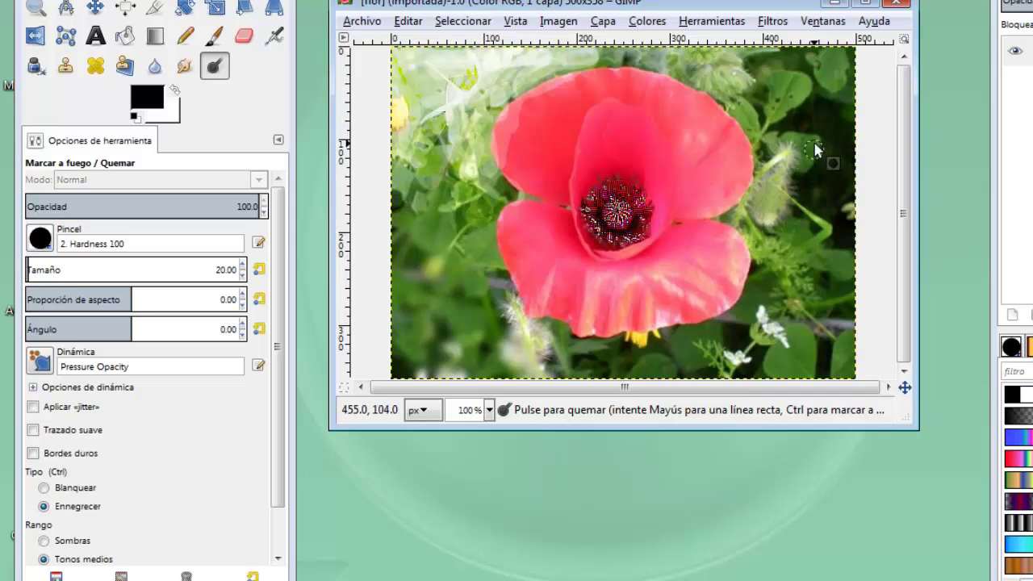
pyautogui.moveTo(788, 179)
pyautogui.mouseDown()
pyautogui.moveTo(785, 136)
pyautogui.moveTo(765, 153)
pyautogui.moveTo(738, 218)
pyautogui.mouseUp()
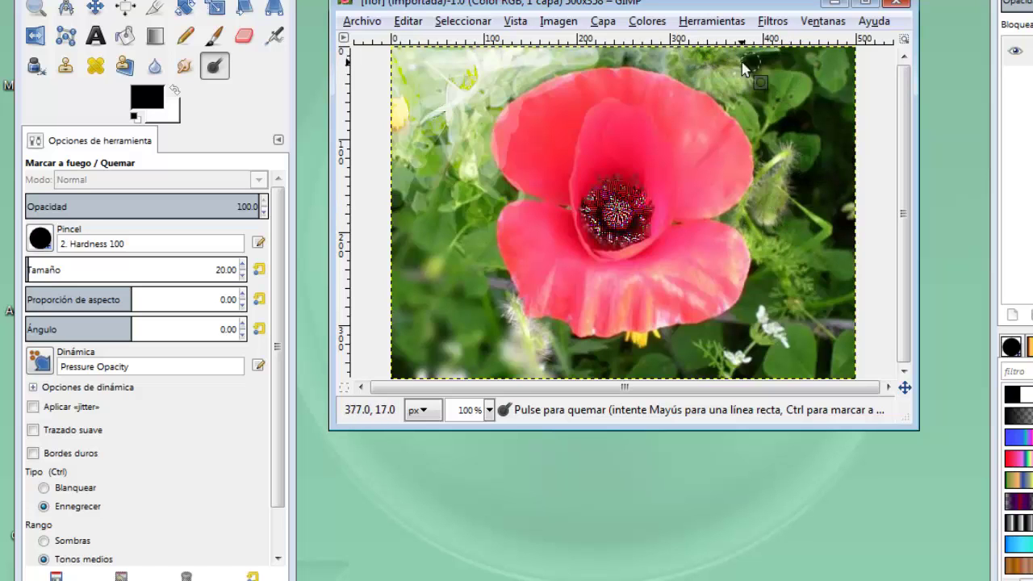
pyautogui.moveTo(709, 63); pyautogui.dragTo(719, 68)
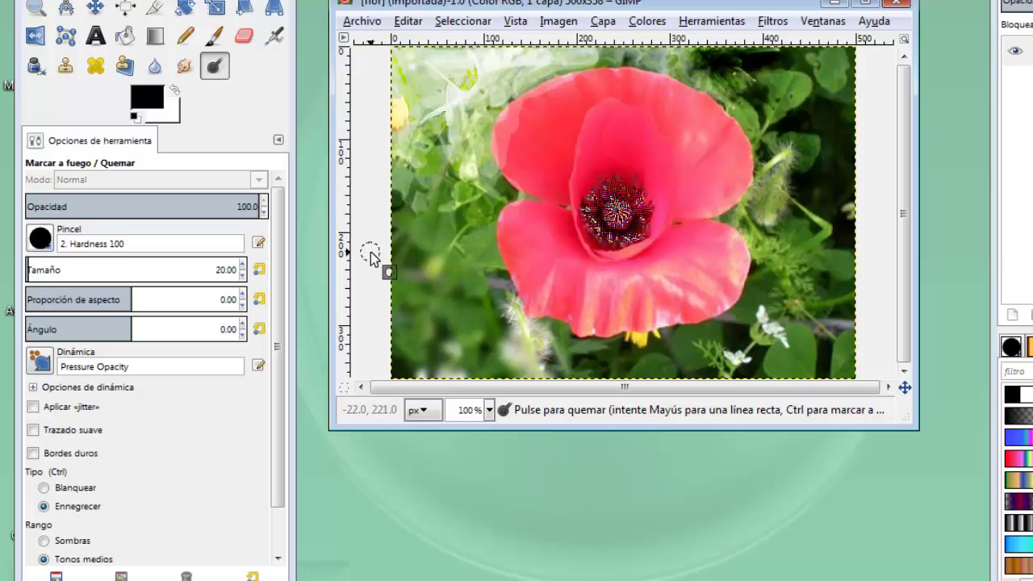
pyautogui.moveTo(281, 322); pyautogui.dragTo(279, 365)
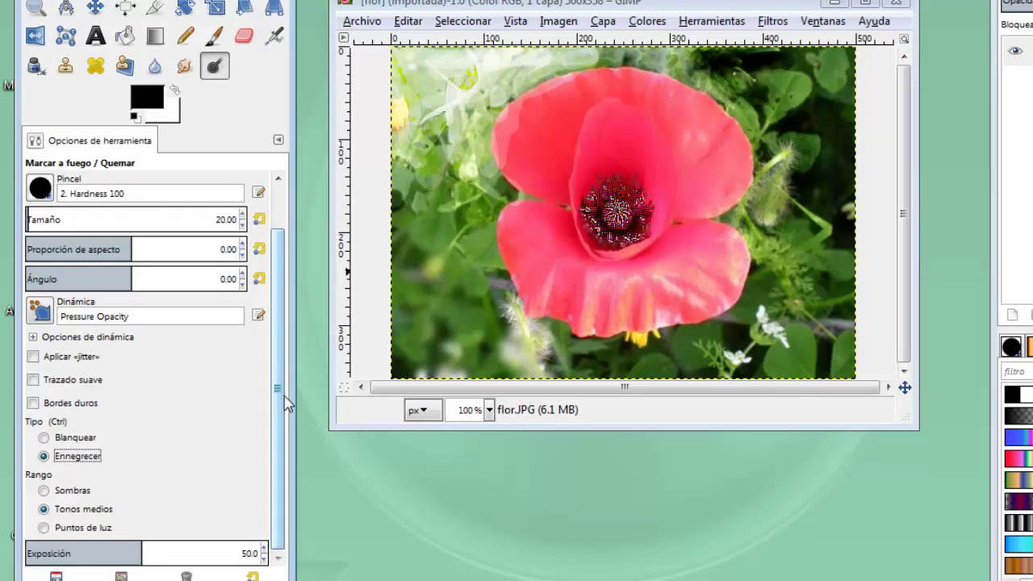
# Raise burn exposure to about 93, darken the top-right edge, then lower exposure to 8.
pyautogui.click(264, 549)
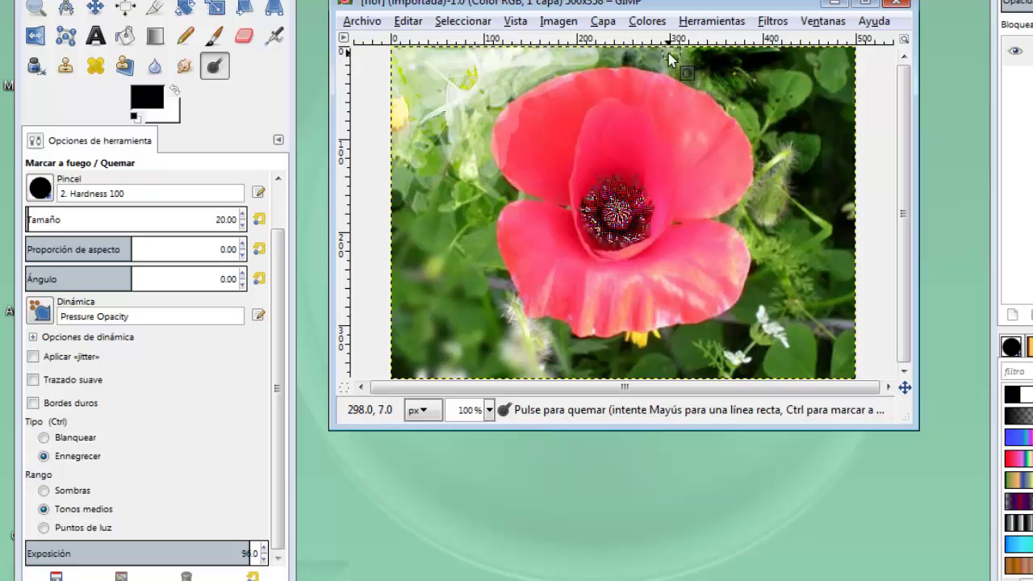
pyautogui.moveTo(604, 58)
pyautogui.mouseDown()
pyautogui.moveTo(671, 50)
pyautogui.moveTo(603, 58)
pyautogui.moveTo(695, 65)
pyautogui.mouseUp()
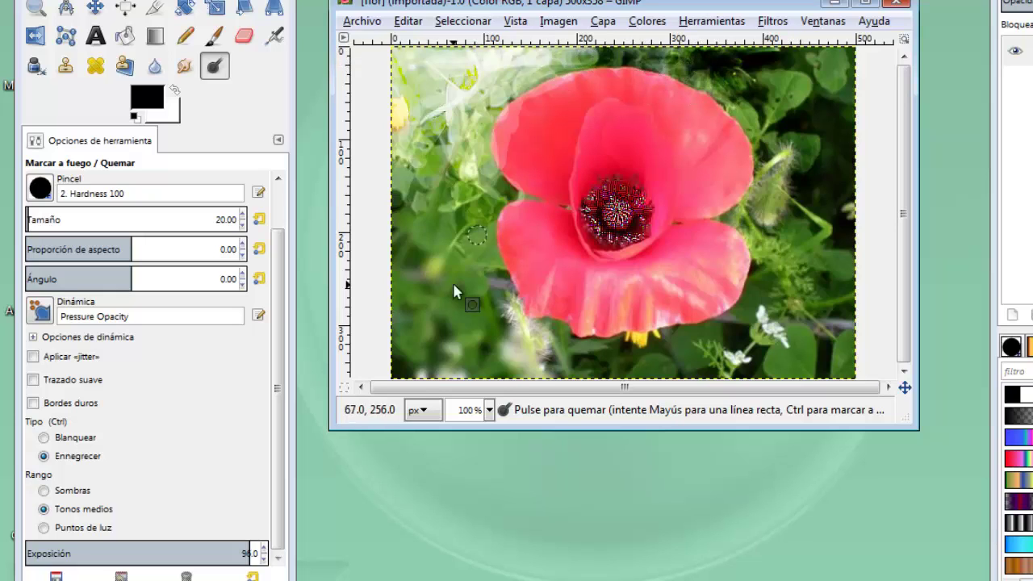
pyautogui.click(264, 559)
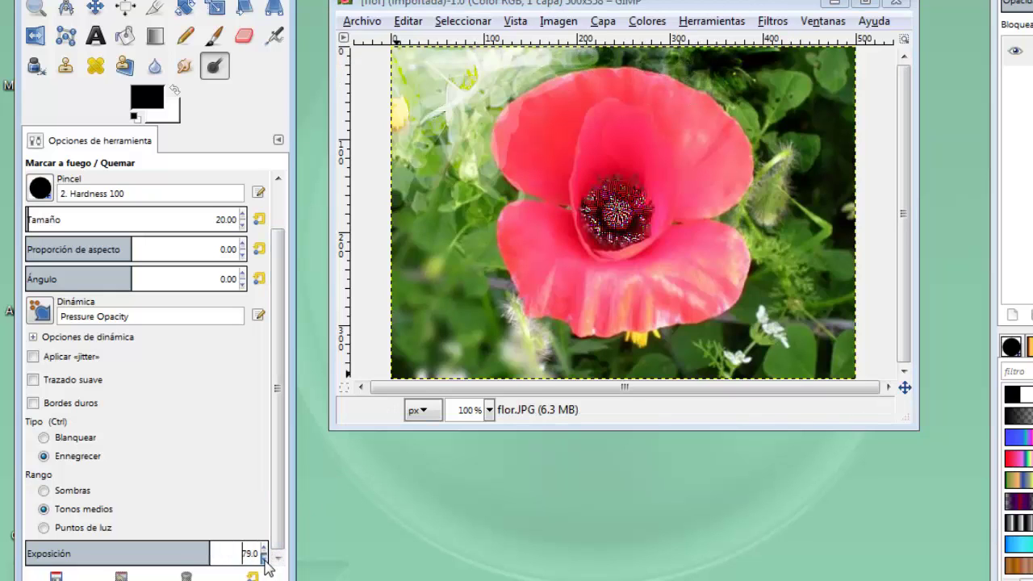
pyautogui.moveTo(264, 559); pyautogui.dragTo(264, 558)
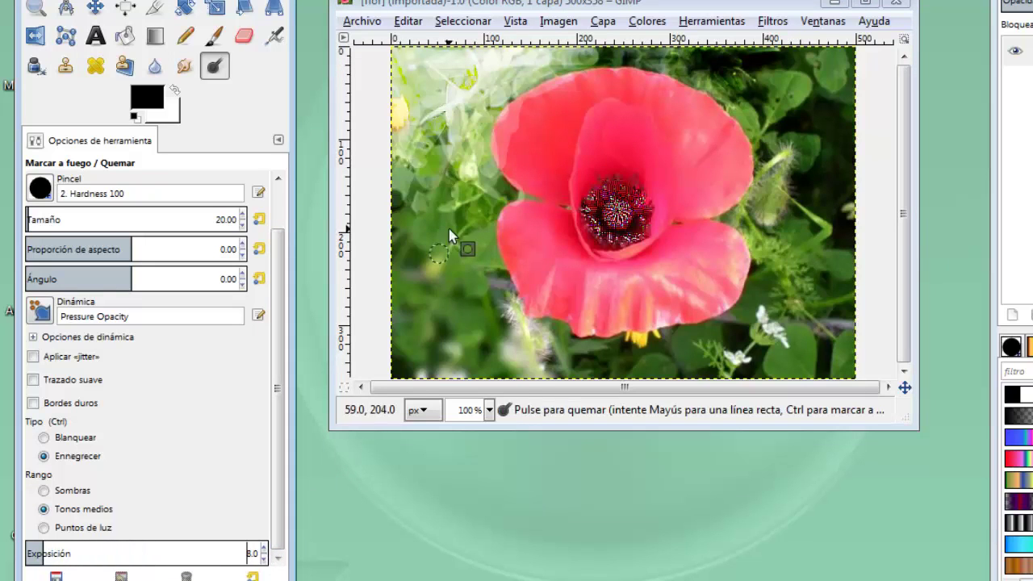